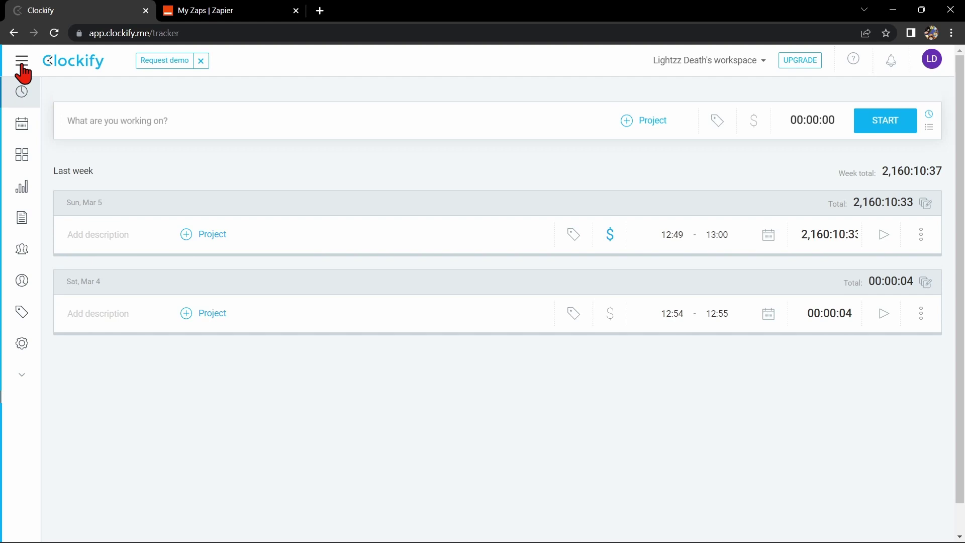
Open the Integrations tab of the Clockify workspace settings.
{"action": "left_click", "coordinate": [21, 62]}
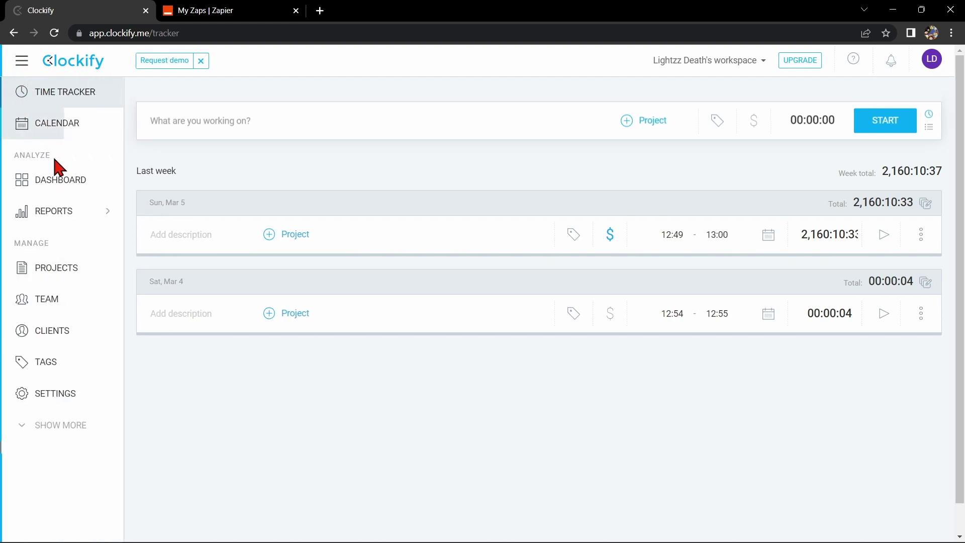
{"action": "left_click", "coordinate": [61, 400]}
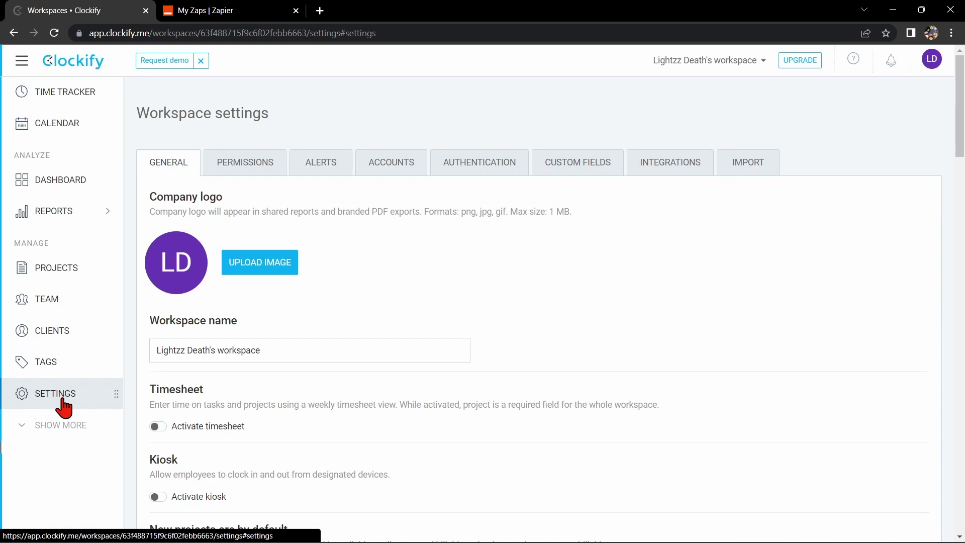
{"action": "left_click", "coordinate": [698, 173]}
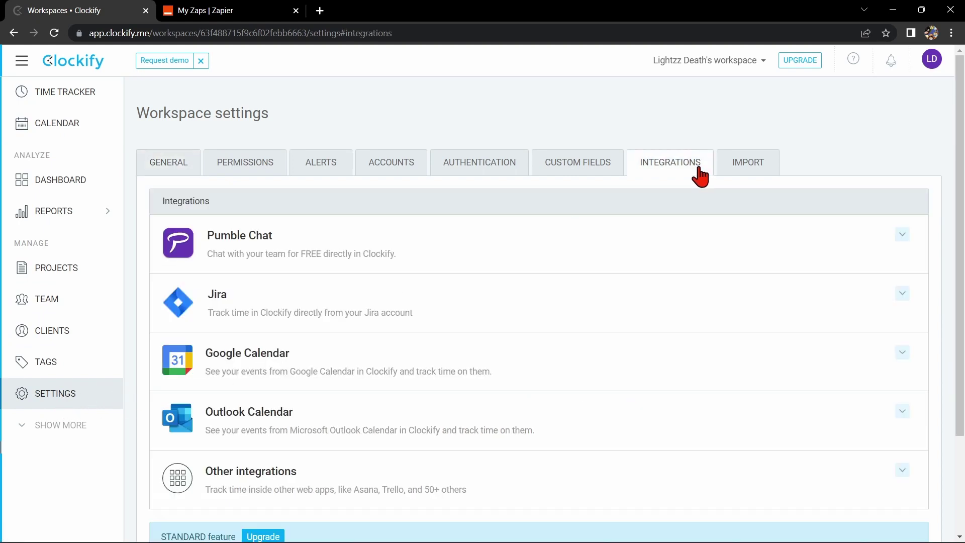
{"action": "scroll", "coordinate": [696, 272], "scroll_direction": "down", "scroll_amount": 1}
{"action": "scroll", "coordinate": [696, 272], "scroll_direction": "up", "scroll_amount": 1}
Go to the 'My Zaps | Zapier' tab and start a new Untitled Zap.
{"action": "left_click", "coordinate": [206, 15]}
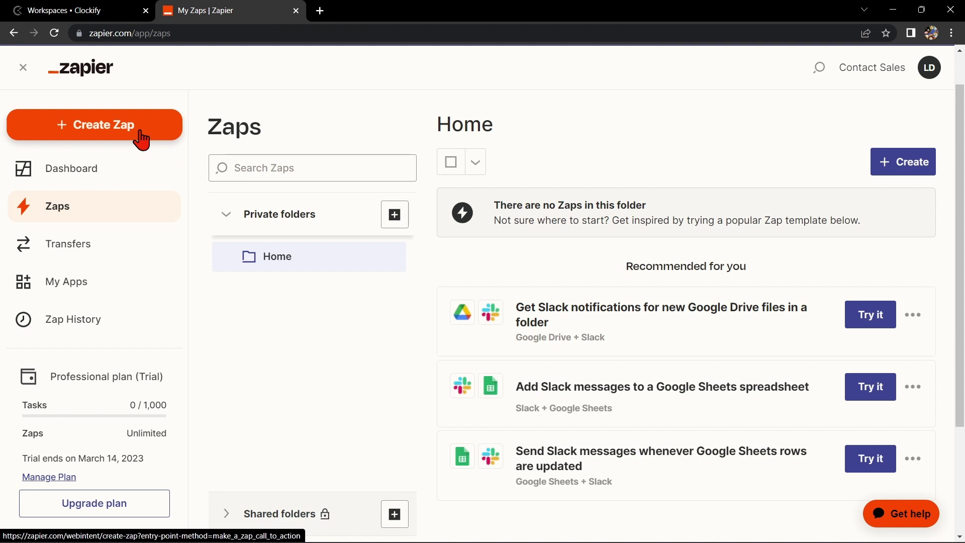
{"action": "left_click", "coordinate": [108, 124]}
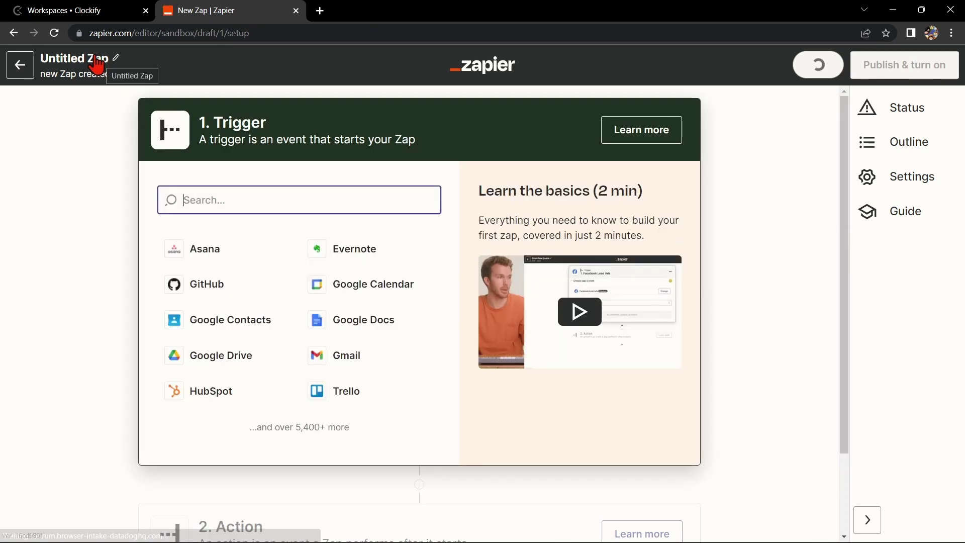
Rename the Zap 'Clockify with Monday.com' and set the trigger to Clockify's New Time Entry.
{"action": "left_click", "coordinate": [96, 65]}
{"action": "type", "text": "Clockify with Monday.com"}
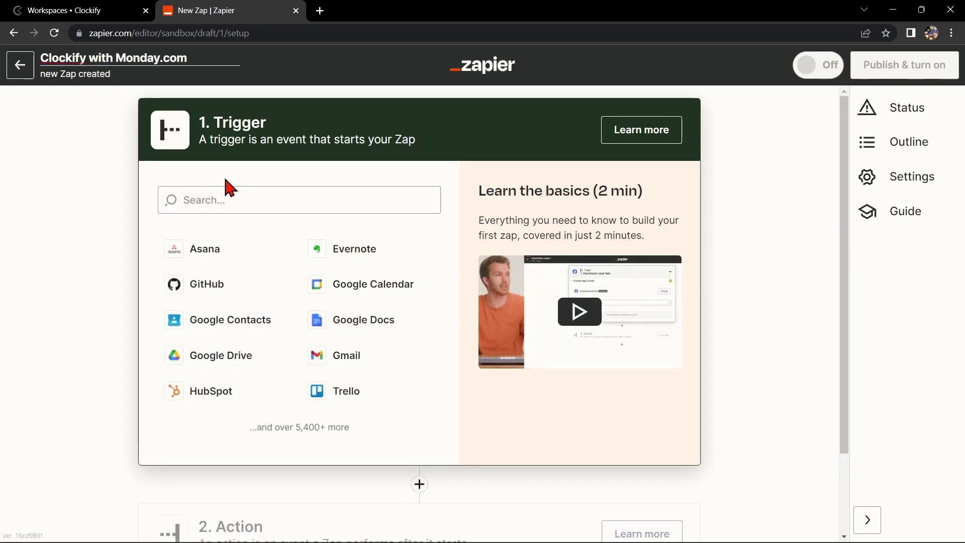
{"action": "left_click", "coordinate": [239, 200]}
{"action": "type", "text": "cl"}
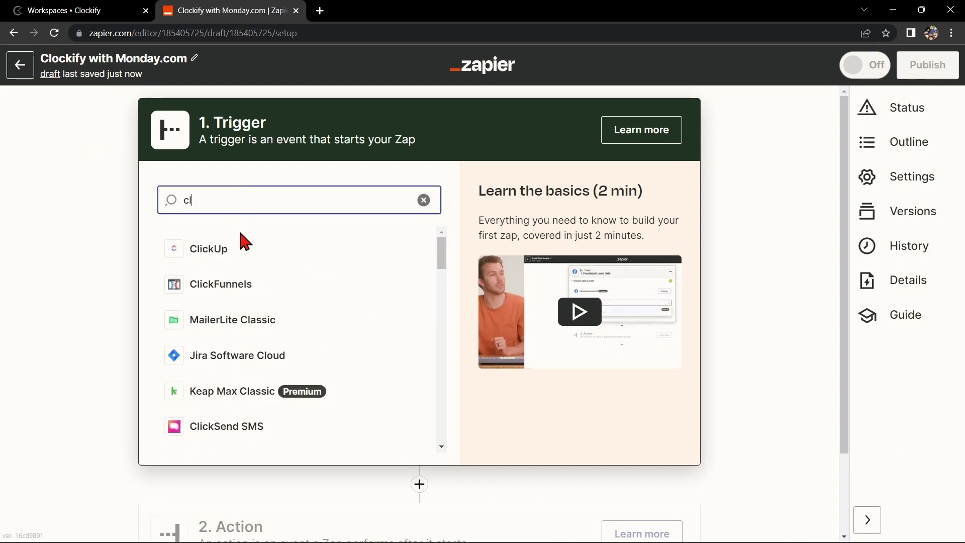
{"action": "type", "text": "o"}
{"action": "left_click", "coordinate": [230, 326]}
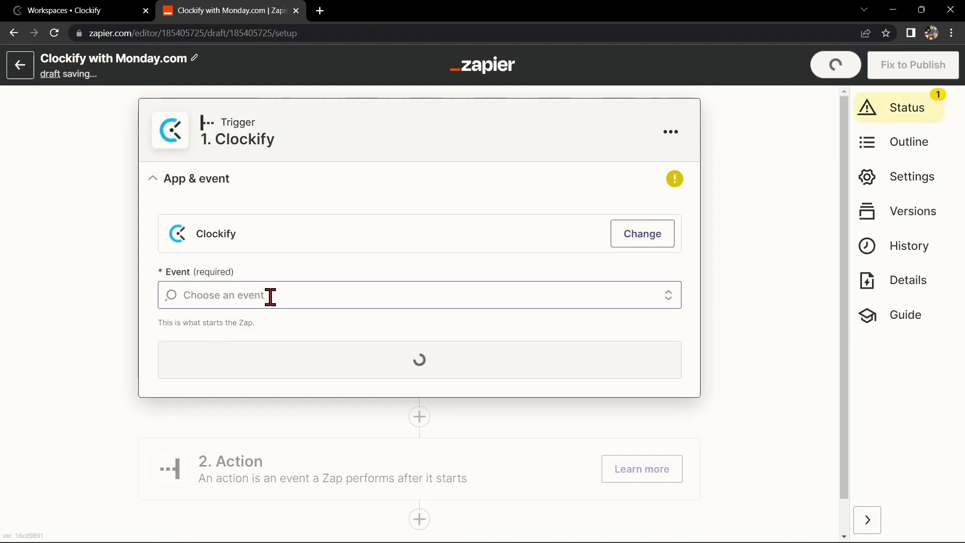
{"action": "left_click", "coordinate": [270, 297]}
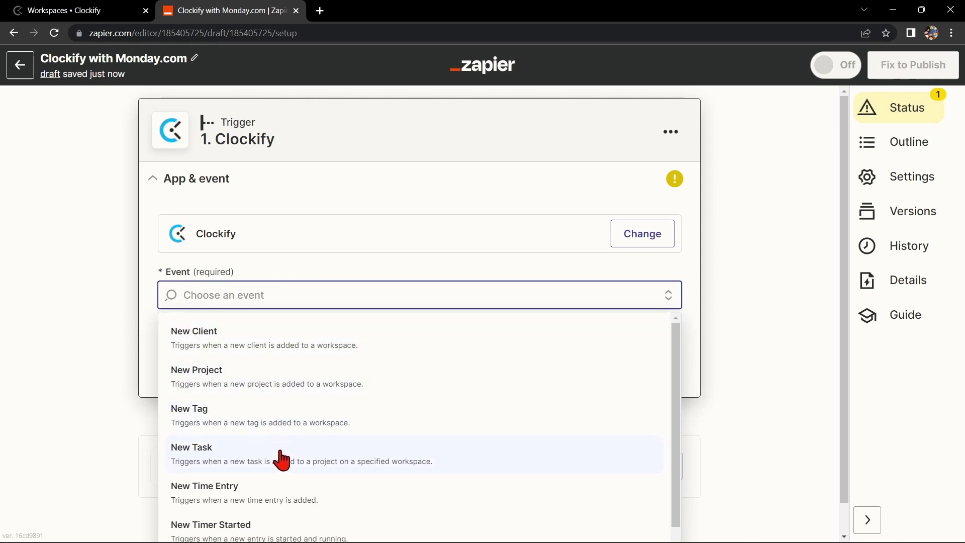
{"action": "left_click", "coordinate": [329, 496]}
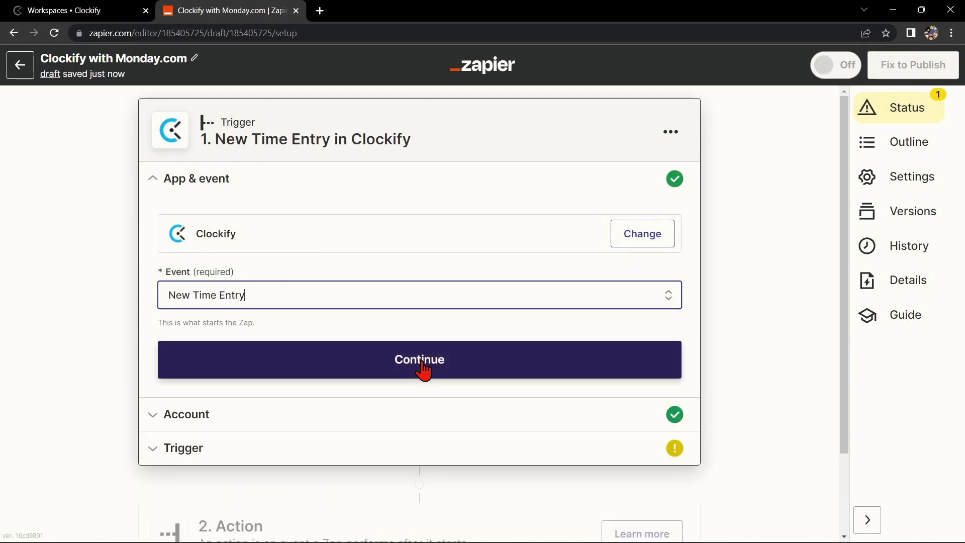
Keep the connected Clockify account and choose the workspace to watch for entries.
{"action": "left_click", "coordinate": [442, 369]}
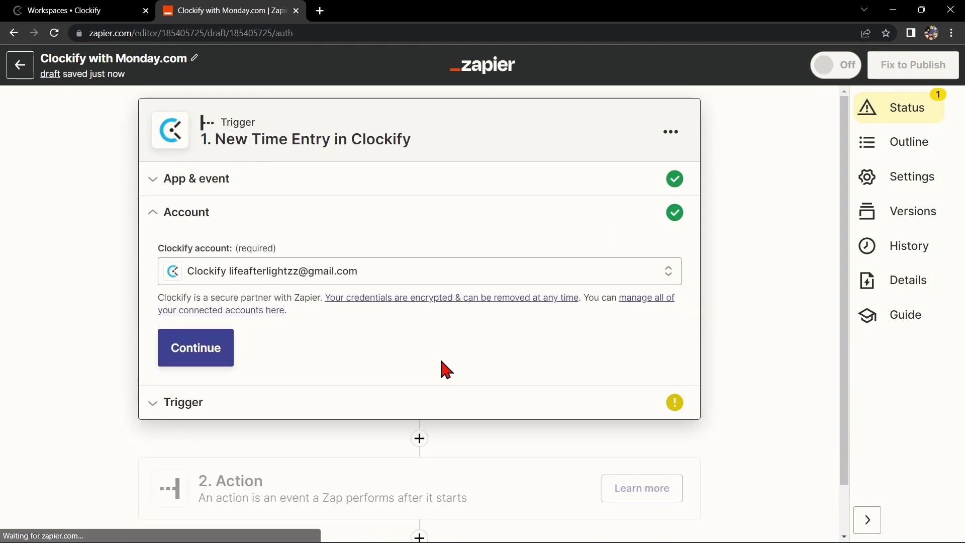
{"action": "left_click", "coordinate": [352, 274]}
{"action": "left_click", "coordinate": [391, 242]}
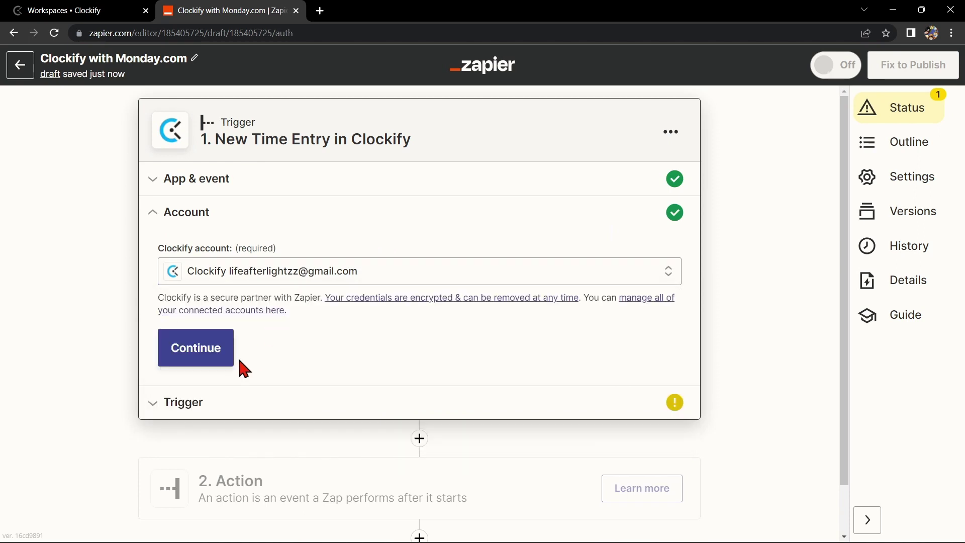
{"action": "left_click", "coordinate": [225, 359]}
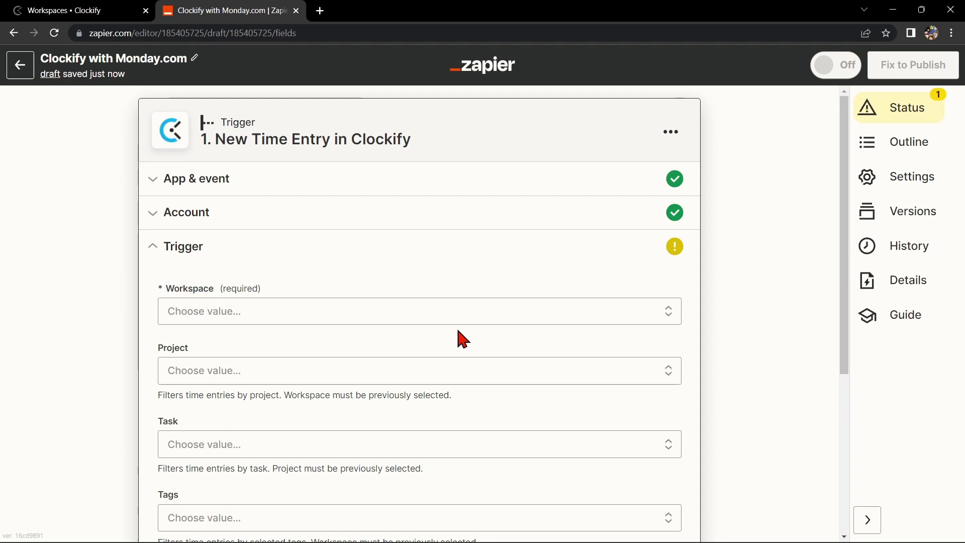
{"action": "left_click", "coordinate": [453, 319]}
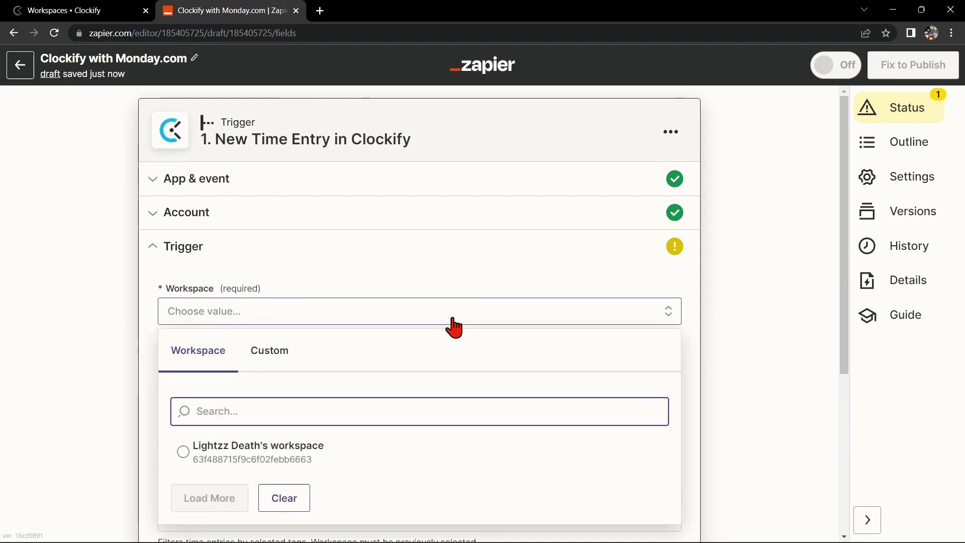
{"action": "left_click", "coordinate": [195, 442]}
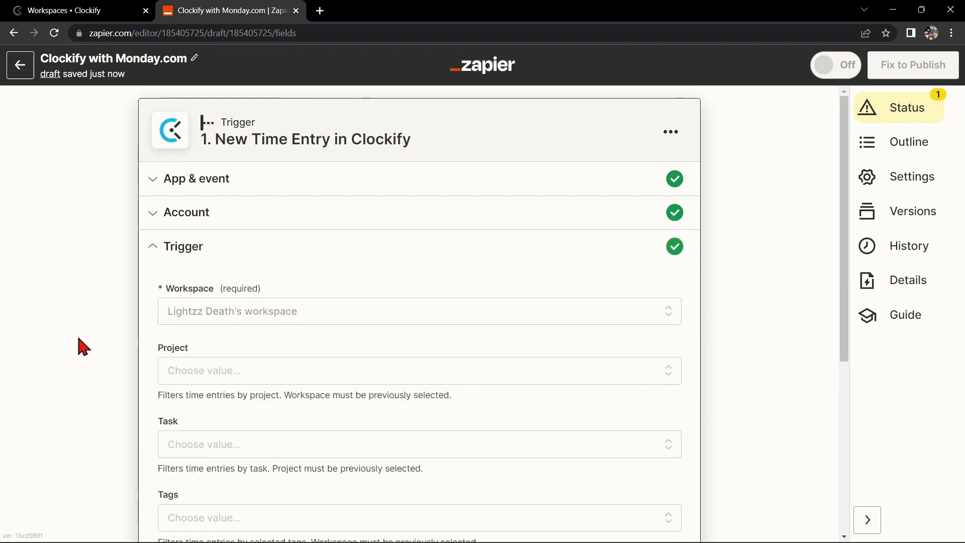
{"action": "scroll", "coordinate": [278, 450], "scroll_direction": "down", "scroll_amount": 3}
Test the Clockify trigger to fetch a sample time entry and proceed to the action.
{"action": "left_click", "coordinate": [302, 460]}
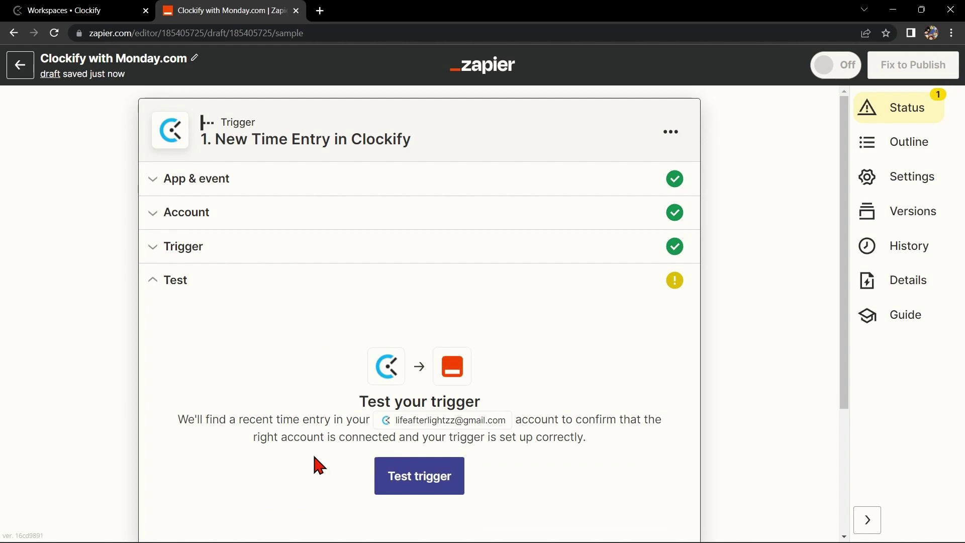
{"action": "scroll", "coordinate": [481, 407], "scroll_direction": "down", "scroll_amount": 1}
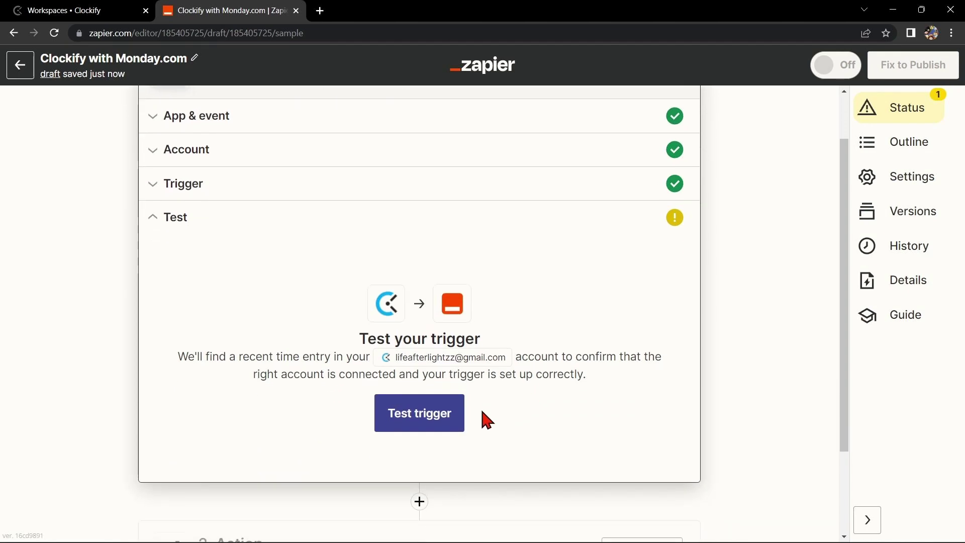
{"action": "left_click", "coordinate": [447, 411]}
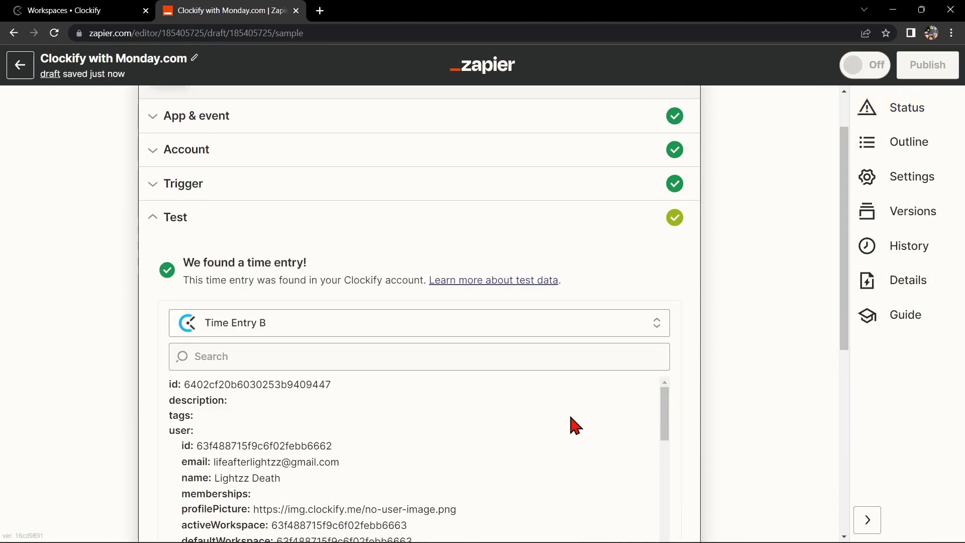
{"action": "scroll", "coordinate": [566, 424], "scroll_direction": "down", "scroll_amount": 3}
{"action": "scroll", "coordinate": [706, 359], "scroll_direction": "down", "scroll_amount": 5}
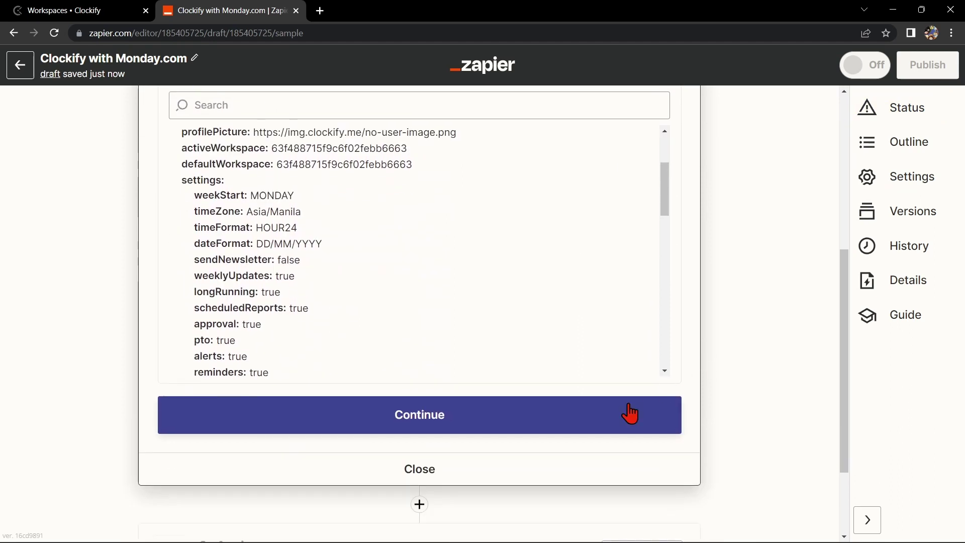
{"action": "left_click", "coordinate": [629, 413]}
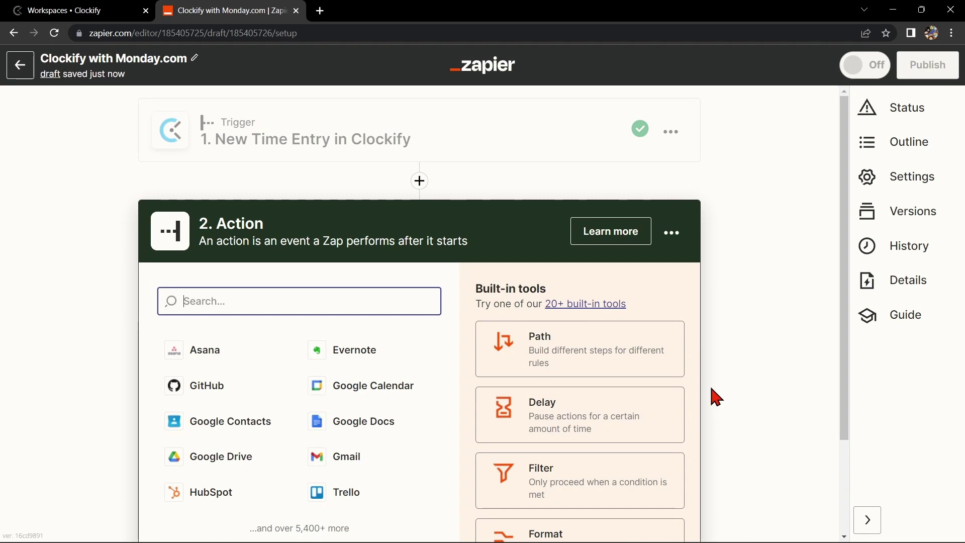
Set step 2 to monday.com's Create Item event using the connected monday.com account.
{"action": "type", "text": "mo"}
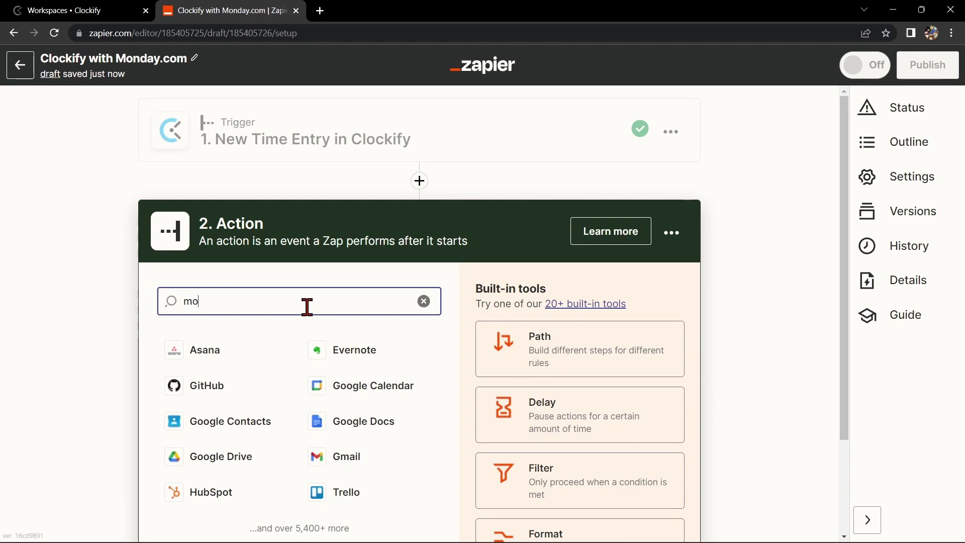
{"action": "left_click", "coordinate": [301, 348]}
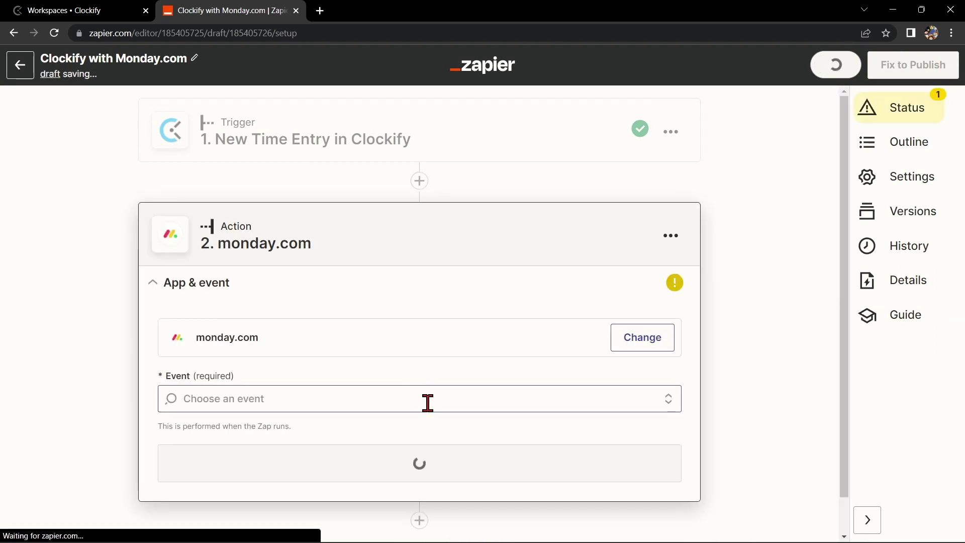
{"action": "left_click", "coordinate": [426, 402]}
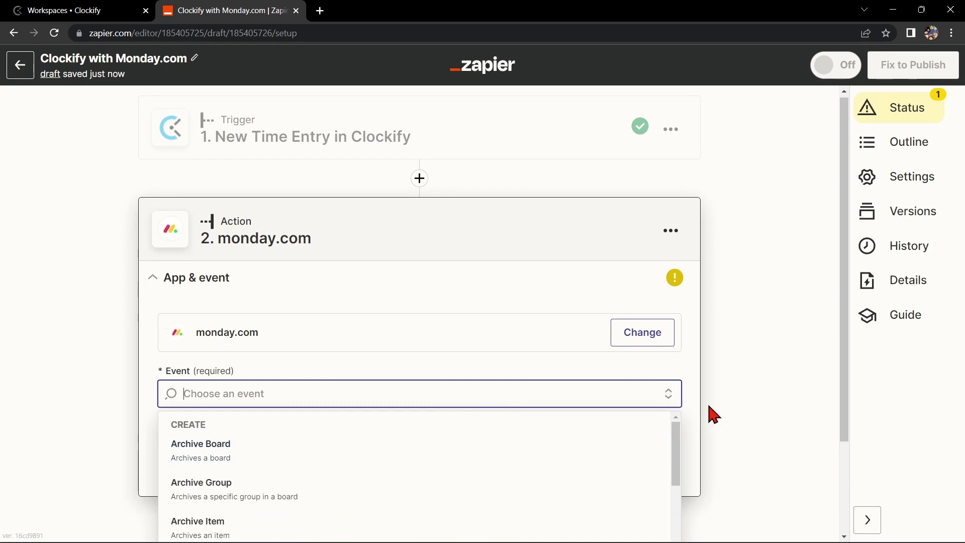
{"action": "scroll", "coordinate": [708, 402], "scroll_direction": "down", "scroll_amount": 2}
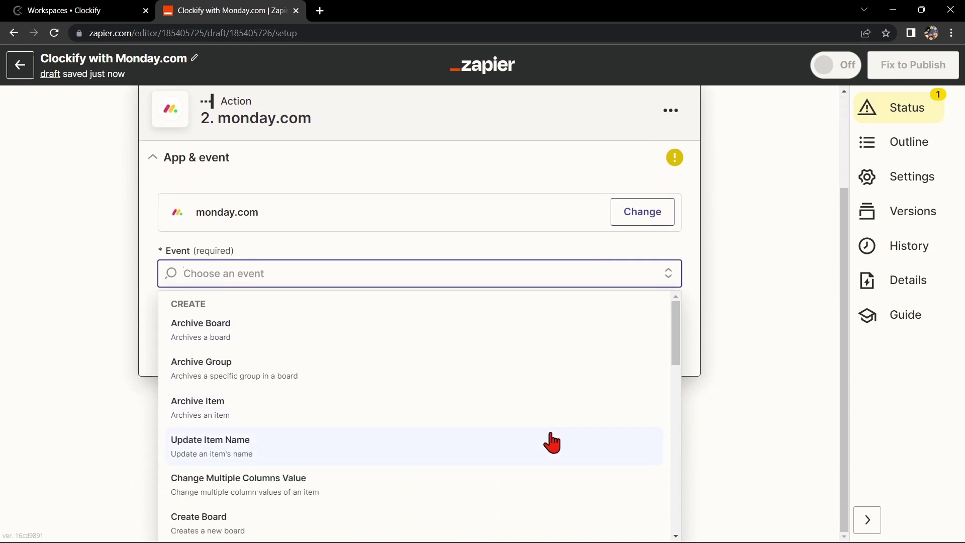
{"action": "scroll", "coordinate": [547, 441], "scroll_direction": "down", "scroll_amount": 4}
{"action": "scroll", "coordinate": [551, 442], "scroll_direction": "down", "scroll_amount": 1}
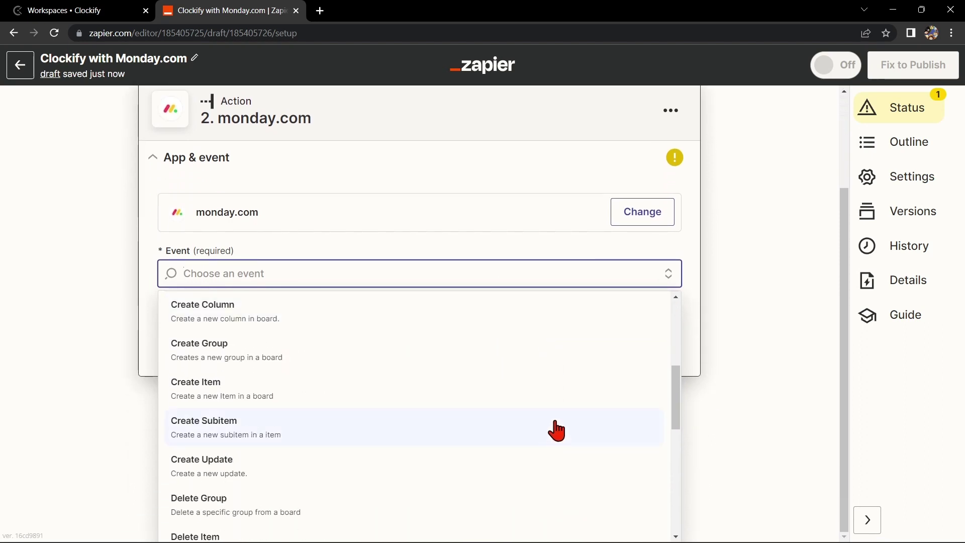
{"action": "left_click", "coordinate": [471, 404]}
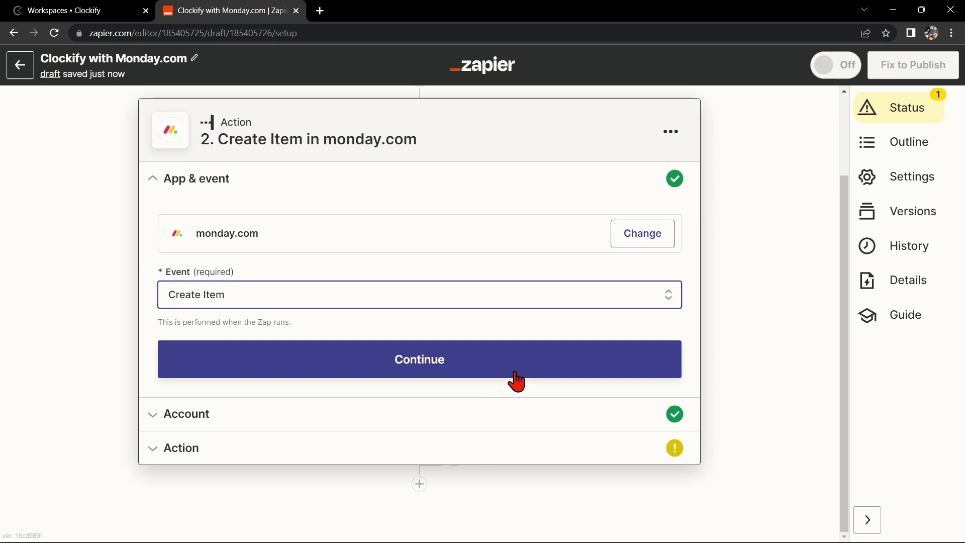
{"action": "left_click", "coordinate": [524, 374]}
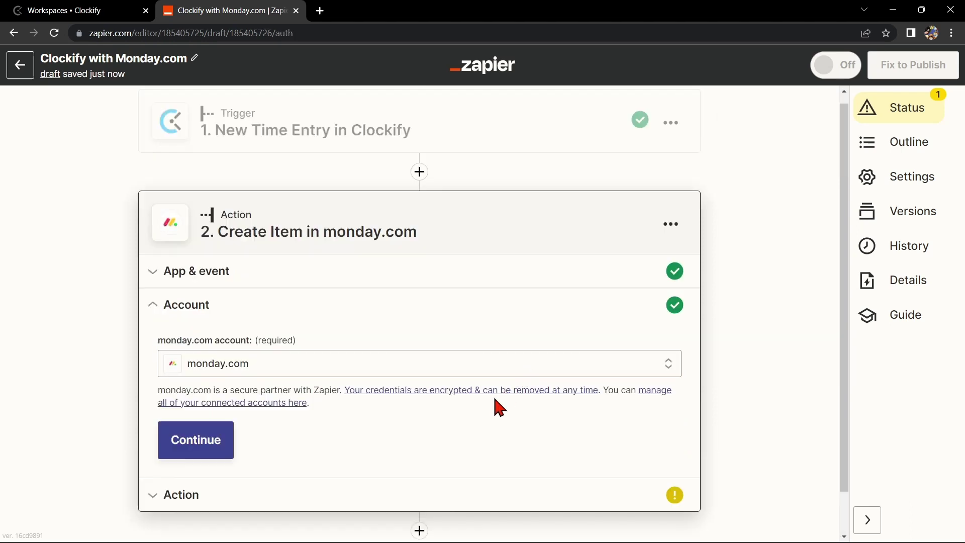
{"action": "left_click", "coordinate": [334, 377]}
{"action": "left_click", "coordinate": [394, 318]}
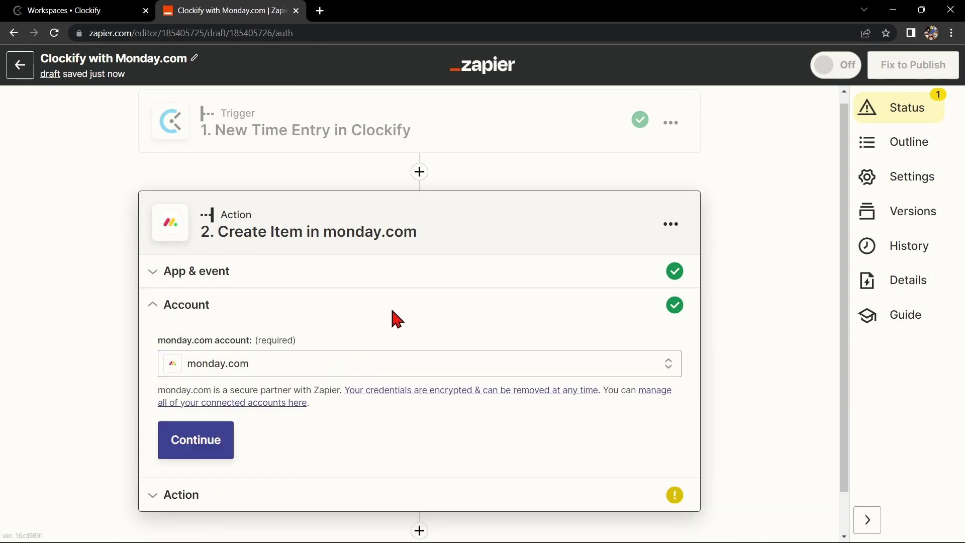
Target the Programming board and map Item Name to Clockify's '1. Start' time.
{"action": "left_click", "coordinate": [208, 443]}
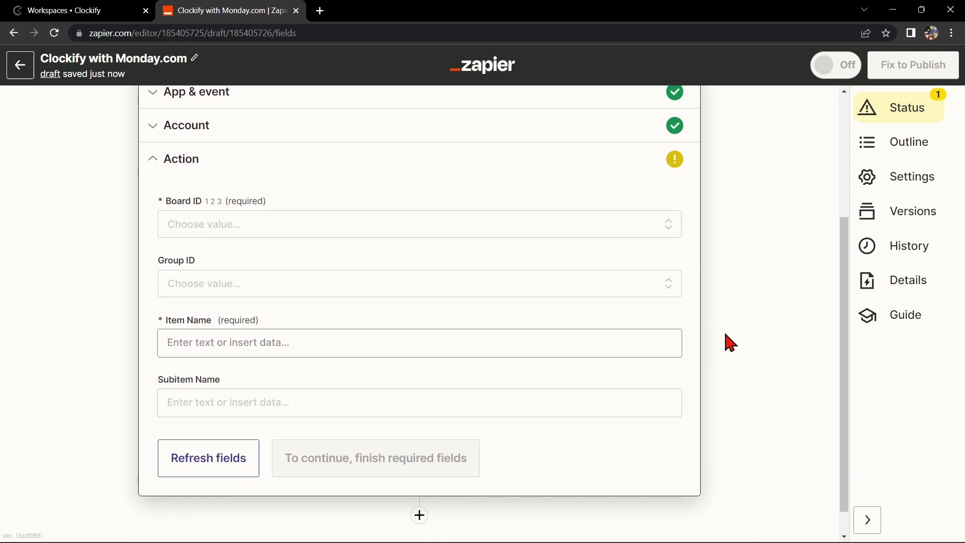
{"action": "left_click", "coordinate": [518, 229]}
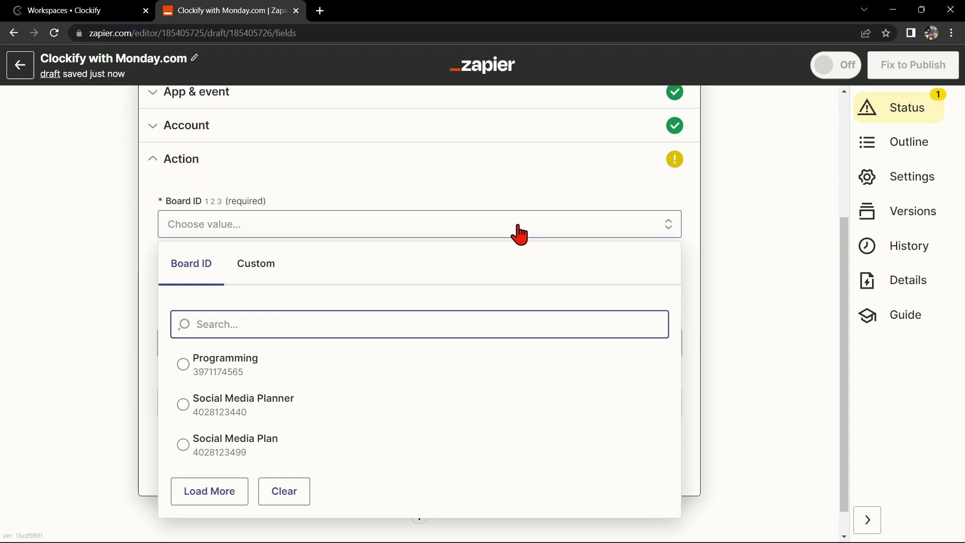
{"action": "left_click", "coordinate": [266, 378]}
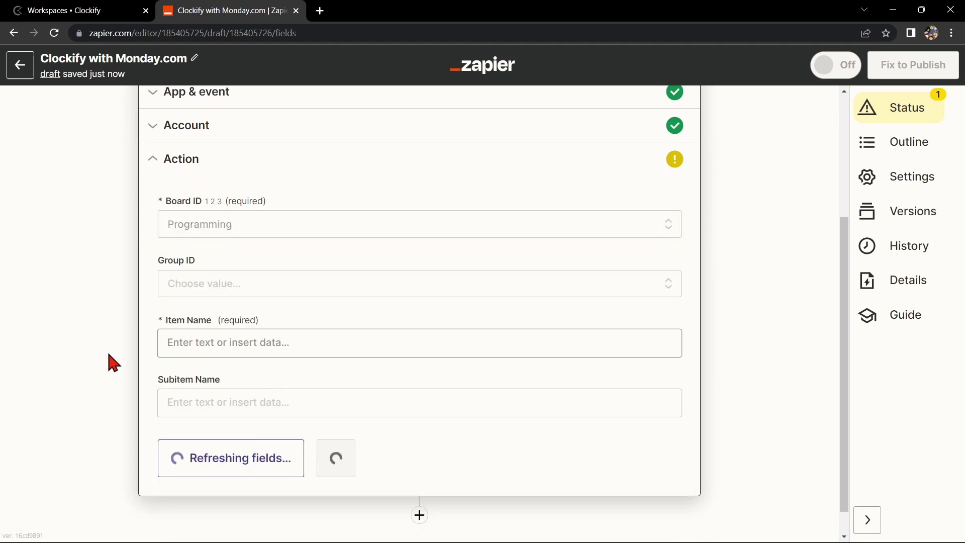
{"action": "left_click", "coordinate": [325, 347]}
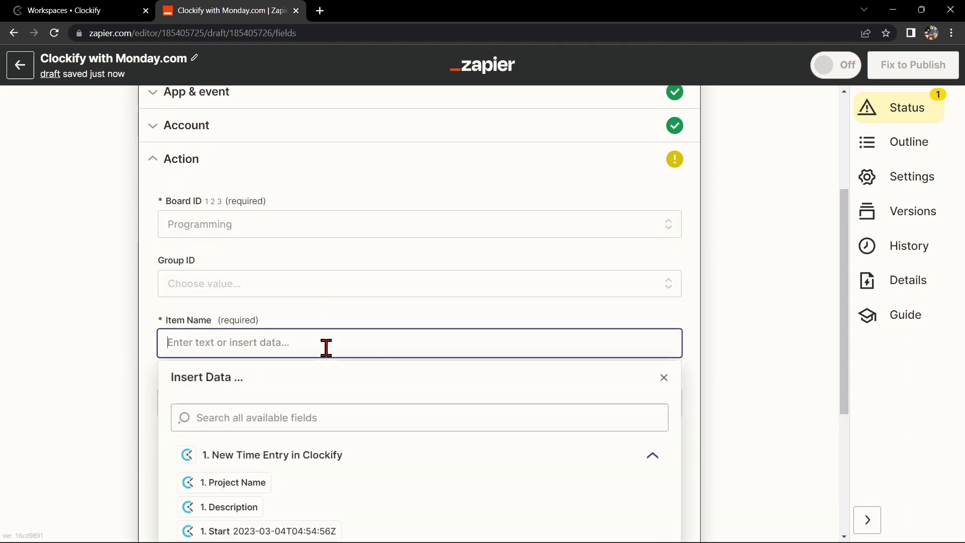
{"action": "scroll", "coordinate": [281, 502], "scroll_direction": "down", "scroll_amount": 1}
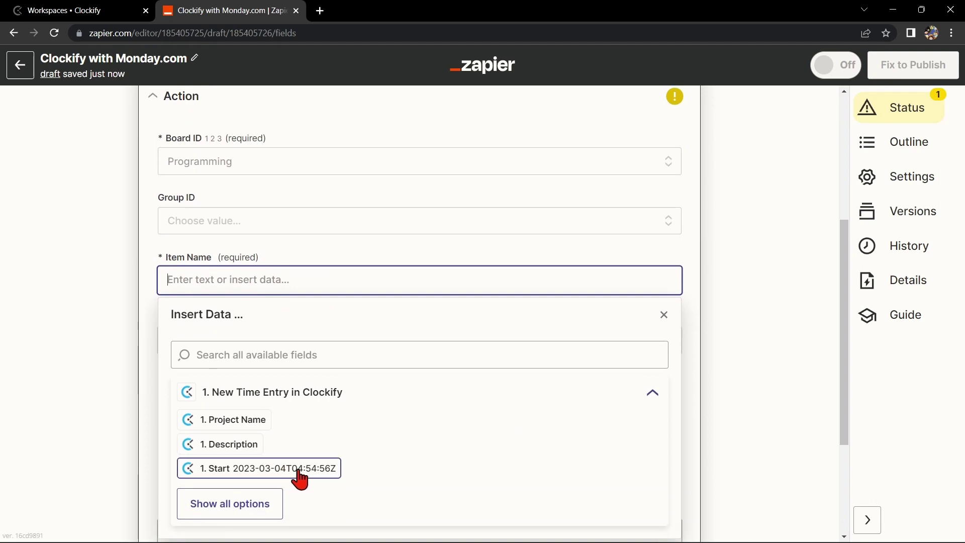
{"action": "left_click", "coordinate": [293, 475]}
Leave the Person field and other remaining fields empty.
{"action": "left_click", "coordinate": [98, 366]}
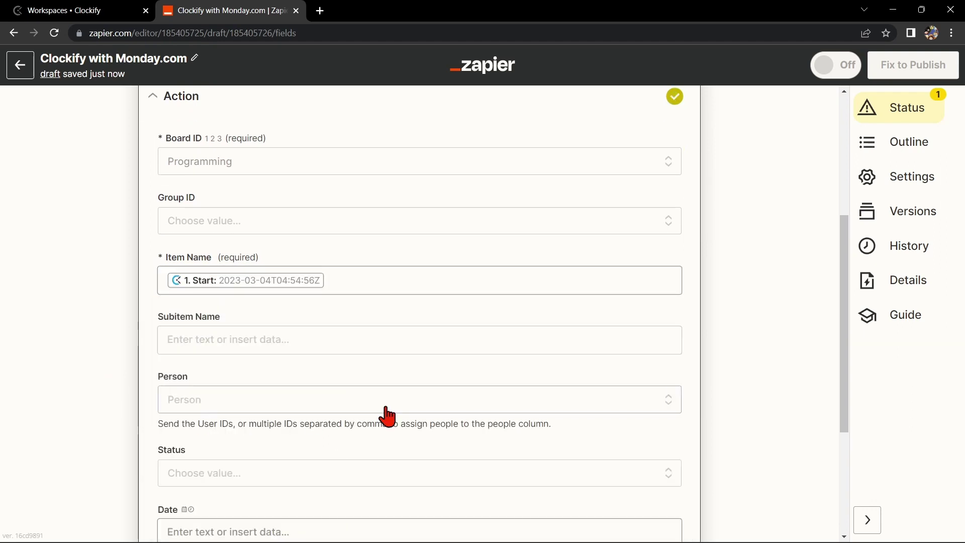
{"action": "scroll", "coordinate": [553, 391], "scroll_direction": "down", "scroll_amount": 1}
{"action": "scroll", "coordinate": [680, 377], "scroll_direction": "down", "scroll_amount": 2}
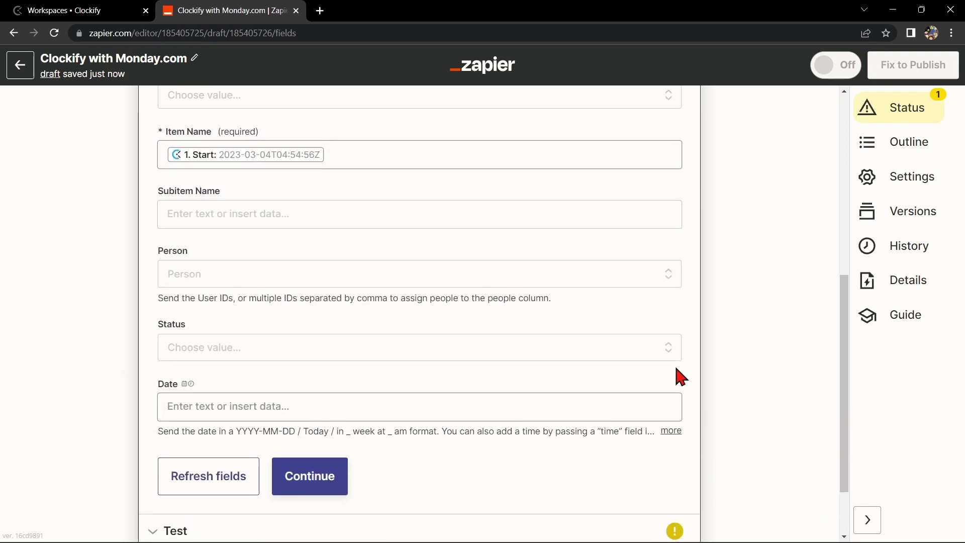
{"action": "left_click", "coordinate": [534, 284]}
{"action": "left_click", "coordinate": [18, 319]}
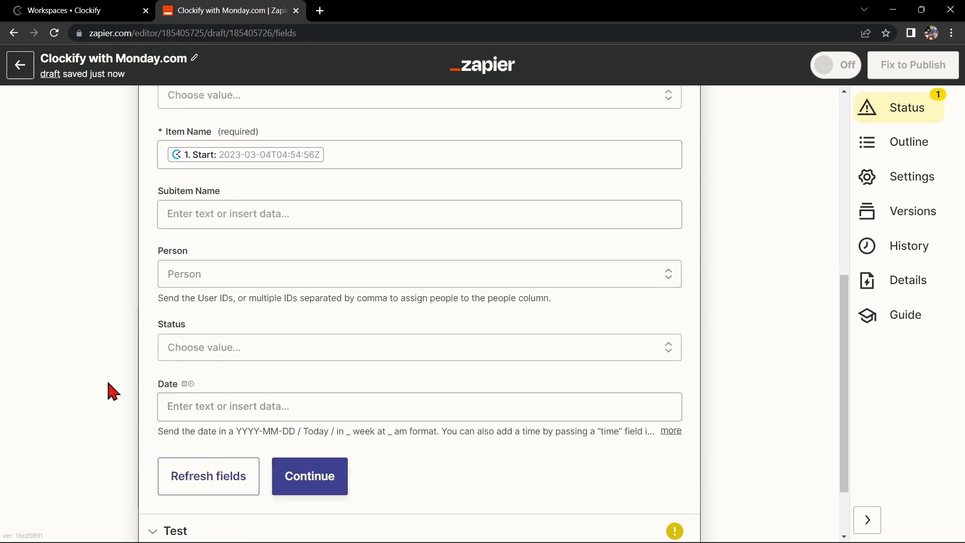
{"action": "scroll", "coordinate": [632, 422], "scroll_direction": "down", "scroll_amount": 1}
Send a test item to monday.com, then Publish & Turn On the Zap.
{"action": "left_click", "coordinate": [321, 423]}
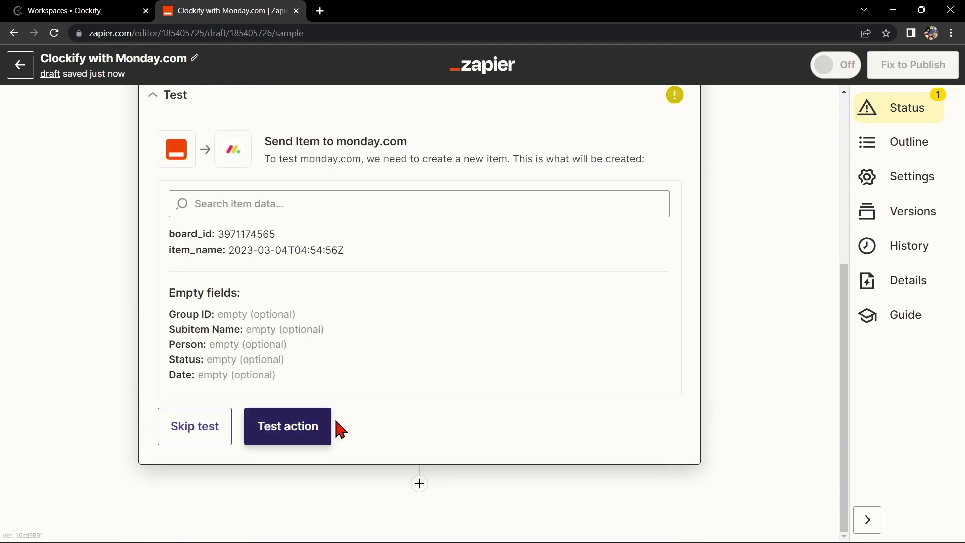
{"action": "left_click", "coordinate": [323, 435]}
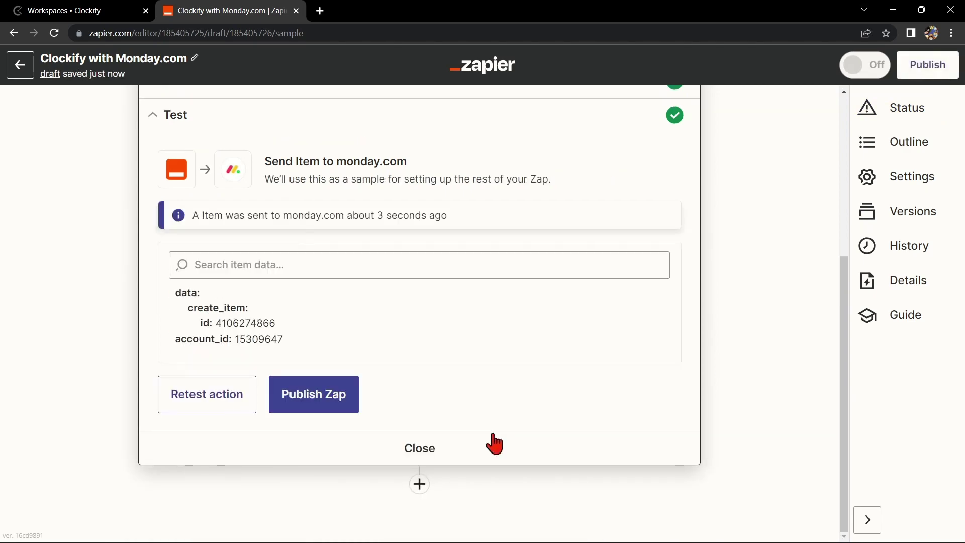
{"action": "left_click", "coordinate": [335, 405]}
{"action": "left_click", "coordinate": [547, 325]}
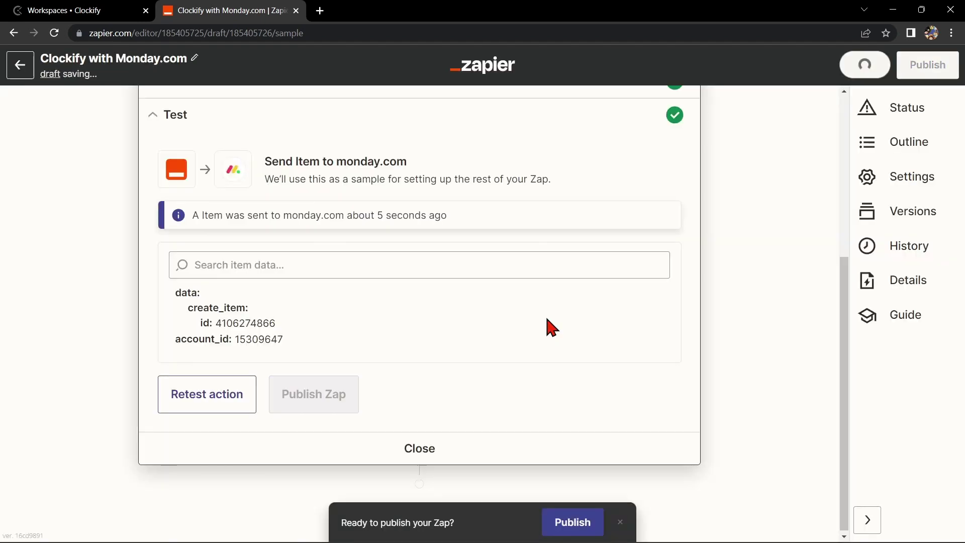